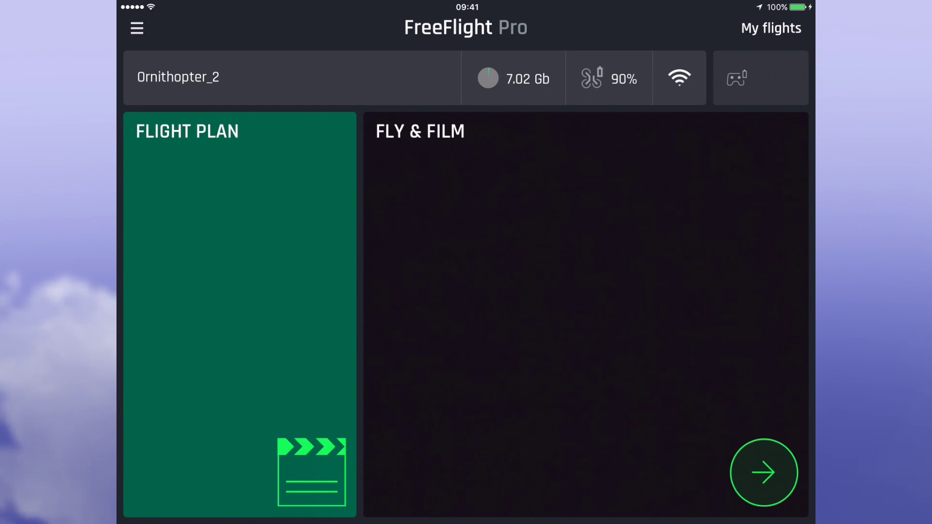
# Check past flights, recenter the flight-plan map, then return home and launch Fly & Film
pyautogui.click(771, 28)
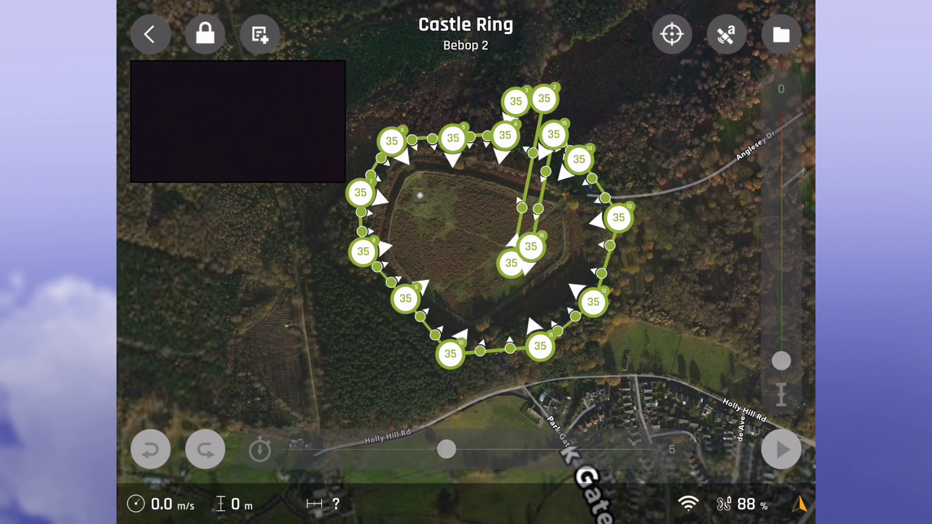
pyautogui.click(672, 34)
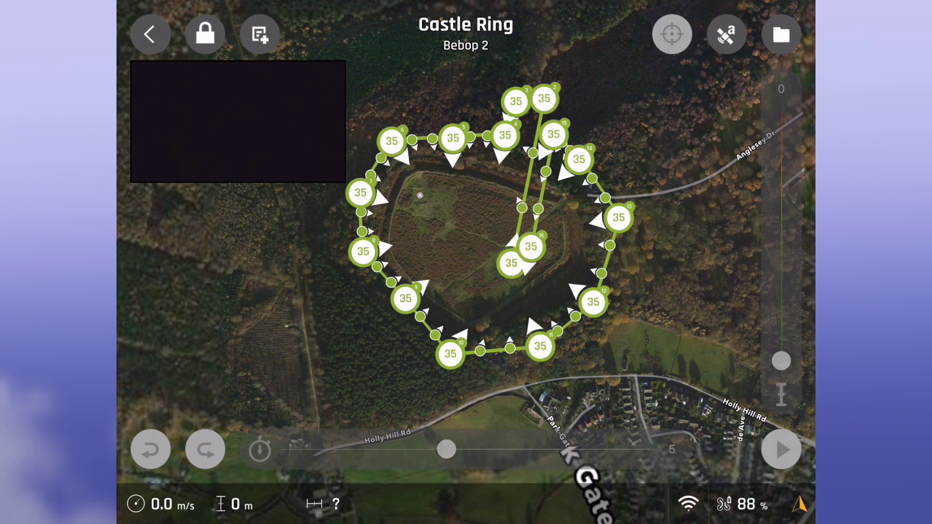
pyautogui.click(150, 33)
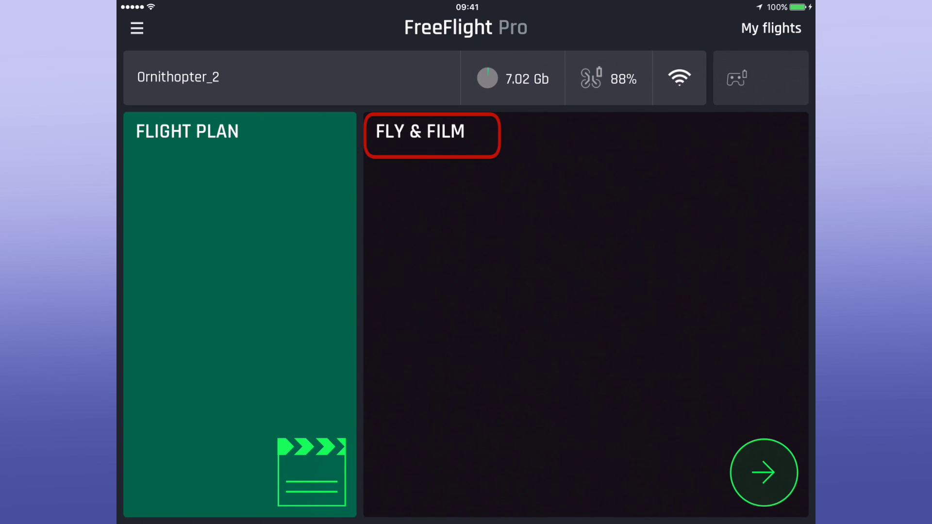
pyautogui.click(586, 315)
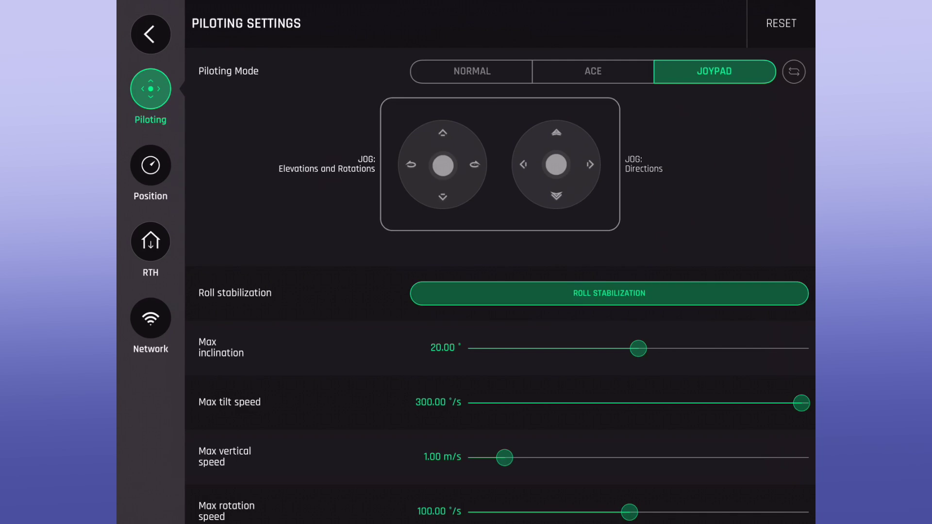
pyautogui.click(472, 72)
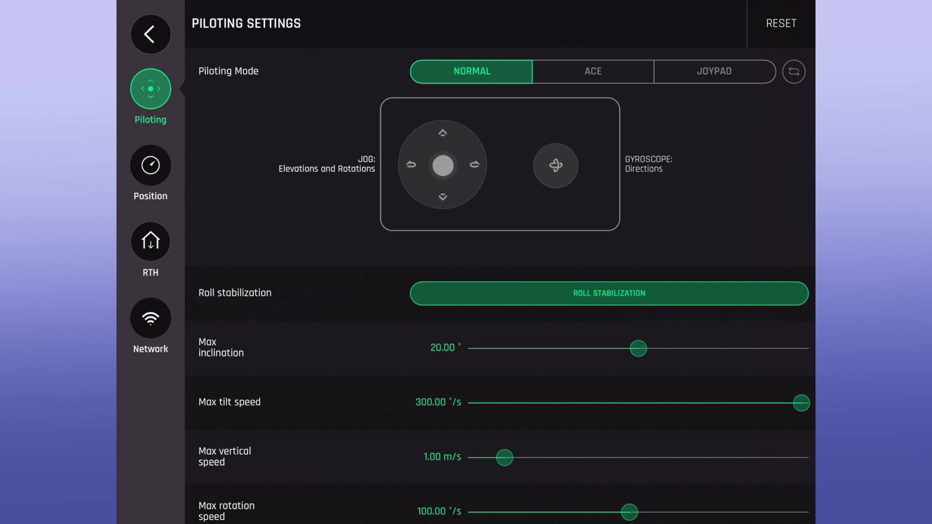
pyautogui.click(593, 72)
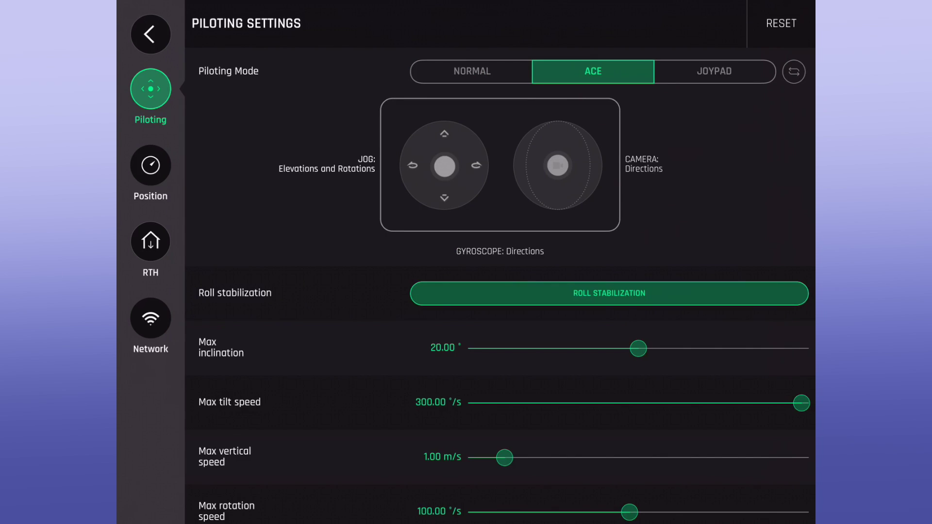
pyautogui.click(715, 71)
pyautogui.click(471, 72)
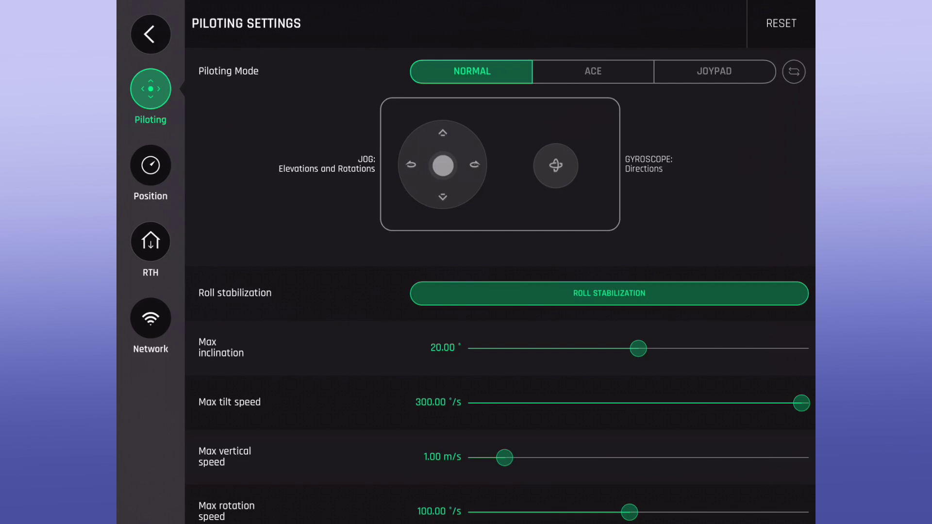
pyautogui.click(714, 71)
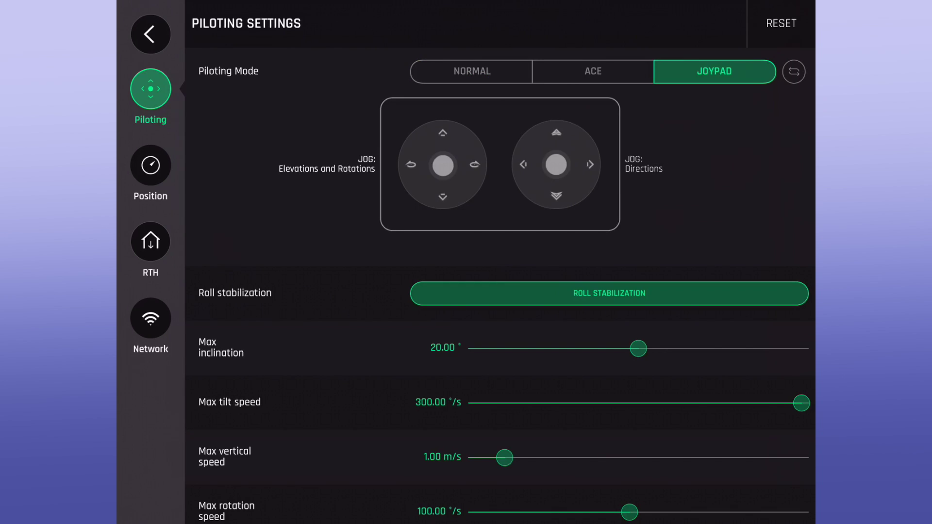
# Toggle roll stabilization off and back on, leaving it enabled
pyautogui.scroll(-3, 500, 277)
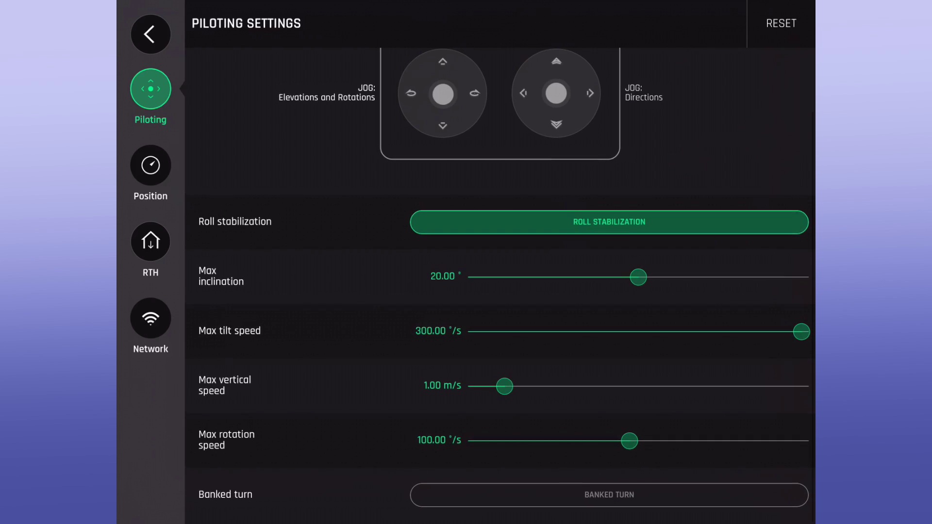
pyautogui.click(610, 224)
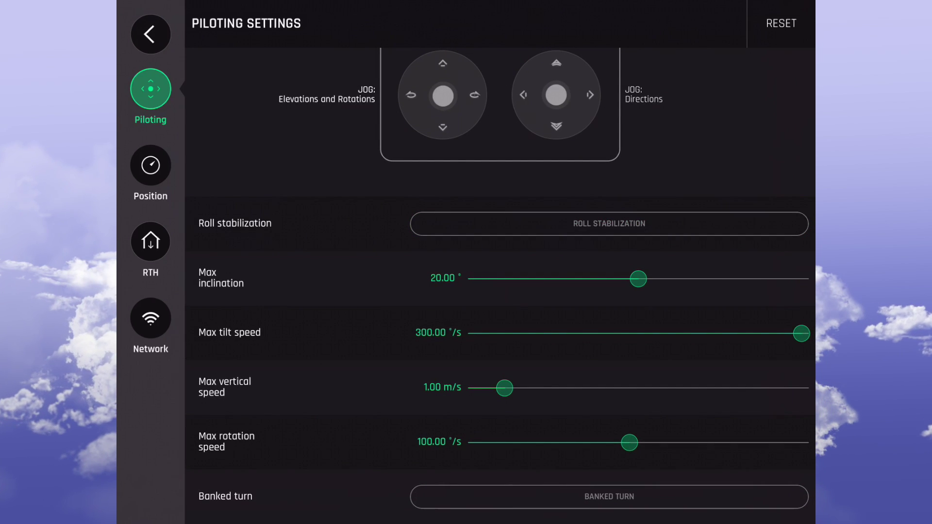
pyautogui.click(609, 224)
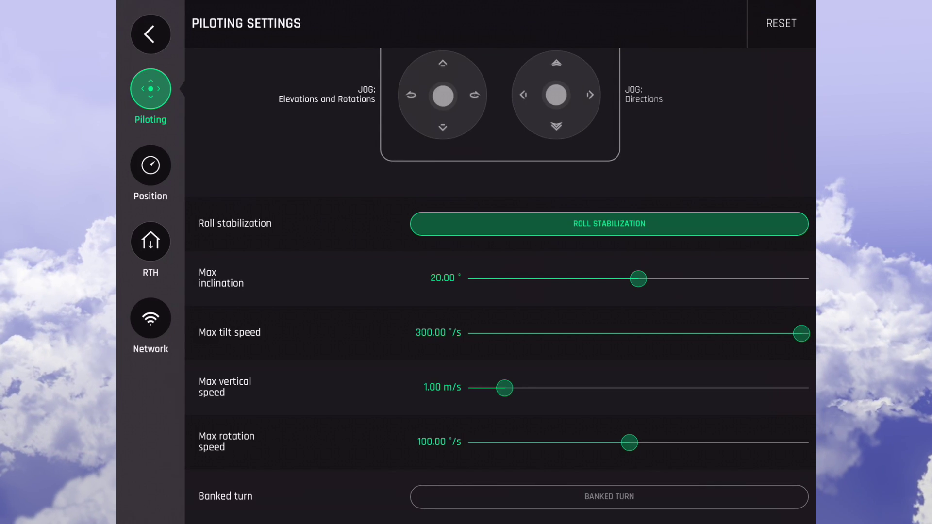
# Set inclination 15.07°, tilt 155.48 °/s, vertical 1.75 m/s, rotation 145.15 °/s, and enable banked turn
pyautogui.moveTo(638, 279)
pyautogui.mouseDown()
pyautogui.moveTo(504, 279)
pyautogui.moveTo(606, 278)
pyautogui.moveTo(504, 279)
pyautogui.moveTo(585, 279)
pyautogui.mouseUp()
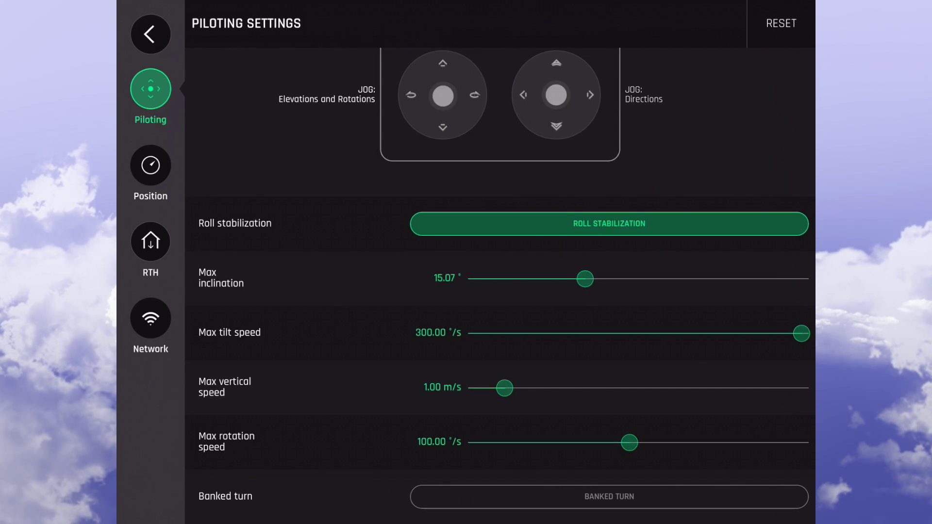
pyautogui.moveTo(801, 334); pyautogui.dragTo(587, 333)
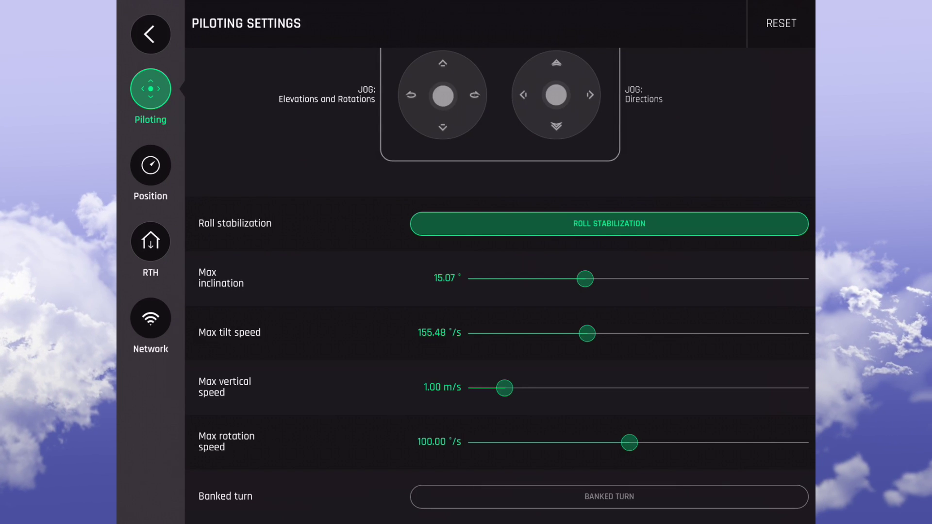
pyautogui.moveTo(505, 388)
pyautogui.mouseDown()
pyautogui.moveTo(478, 388)
pyautogui.moveTo(549, 388)
pyautogui.mouseUp()
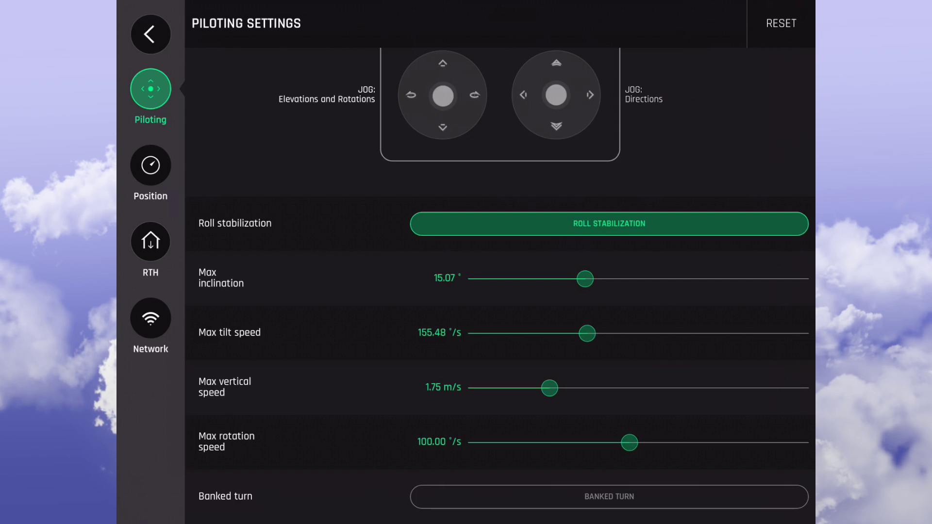
pyautogui.moveTo(630, 442)
pyautogui.mouseDown()
pyautogui.moveTo(483, 442)
pyautogui.moveTo(707, 443)
pyautogui.mouseUp()
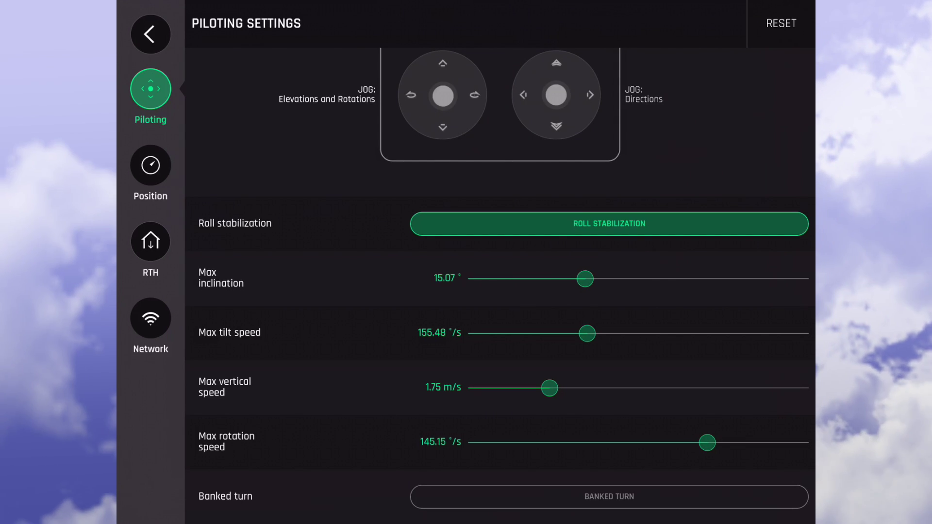
pyautogui.click(610, 496)
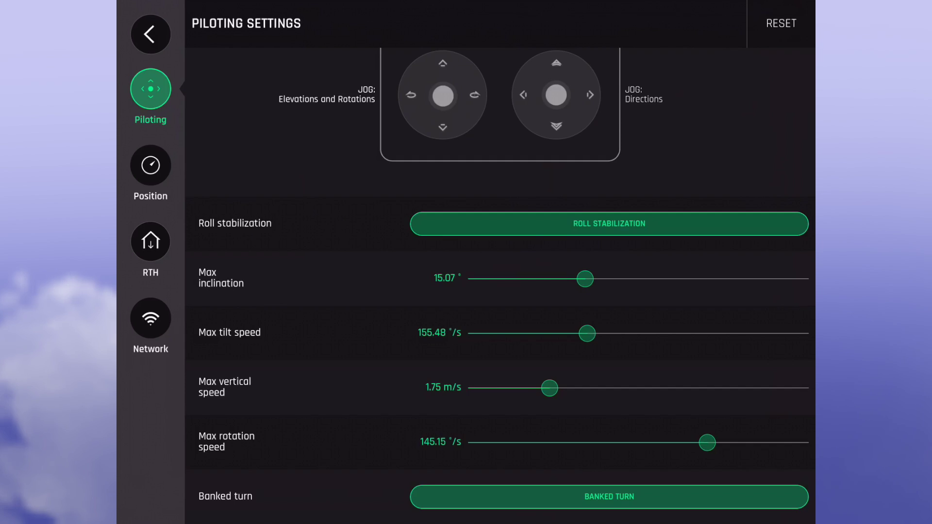
pyautogui.click(150, 165)
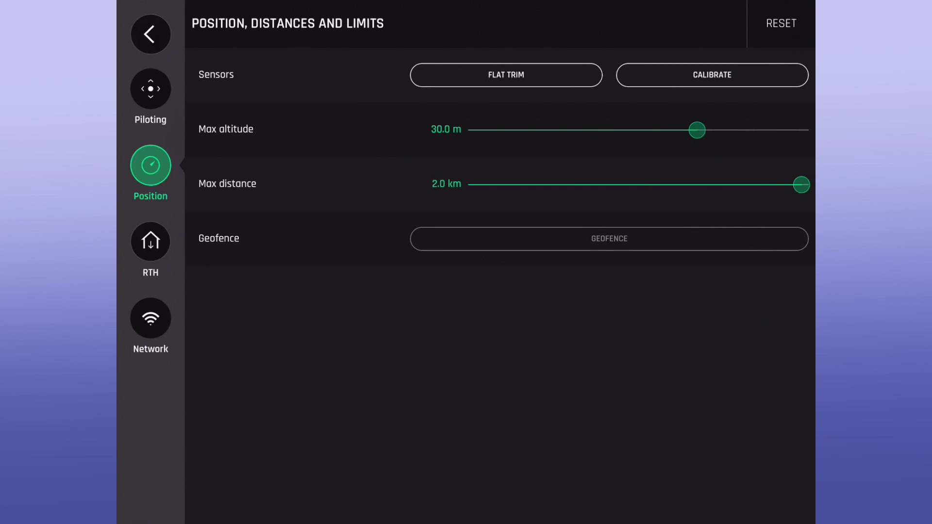
# Cap max altitude at 47.9 m, keep max distance at 2.0 km, enable geofence, then open Return Home
pyautogui.moveTo(697, 130); pyautogui.dragTo(800, 129)
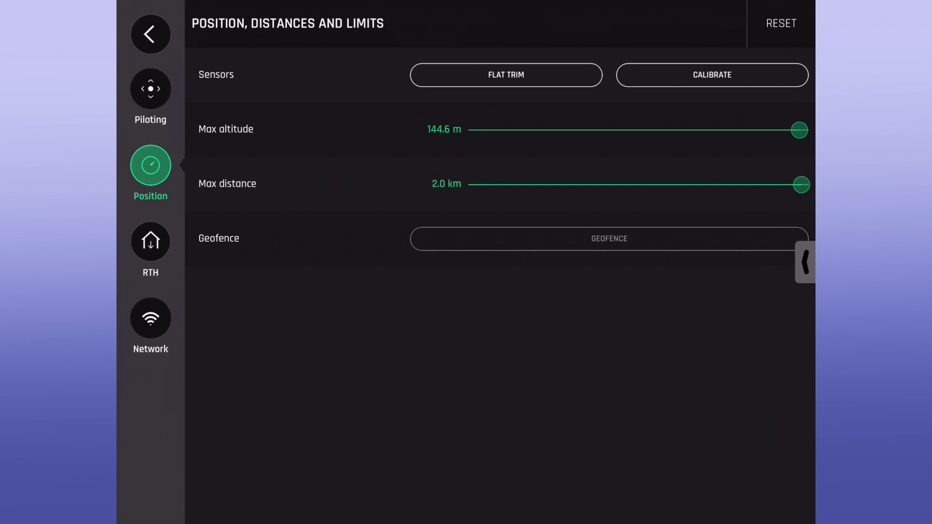
pyautogui.moveTo(800, 130)
pyautogui.mouseDown()
pyautogui.moveTo(684, 129)
pyautogui.moveTo(727, 129)
pyautogui.mouseUp()
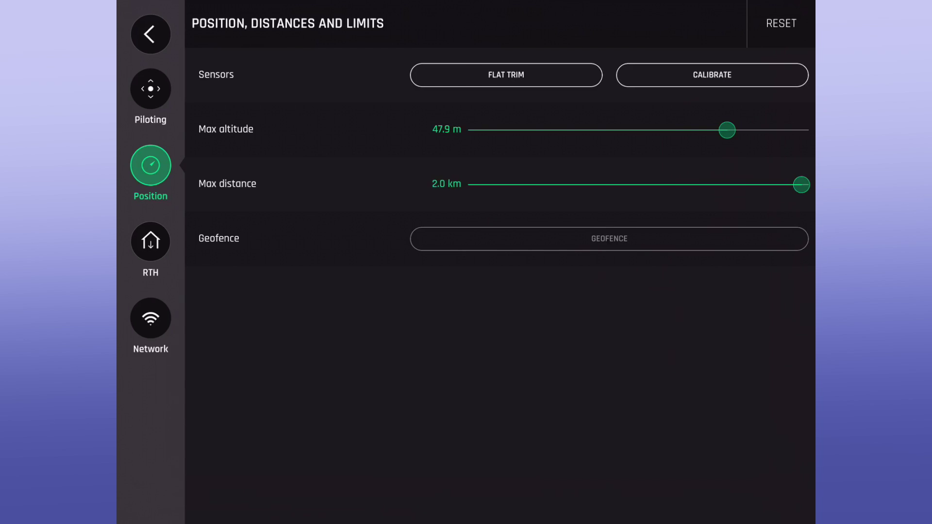
pyautogui.moveTo(801, 185)
pyautogui.mouseDown()
pyautogui.moveTo(682, 185)
pyautogui.moveTo(802, 185)
pyautogui.mouseUp()
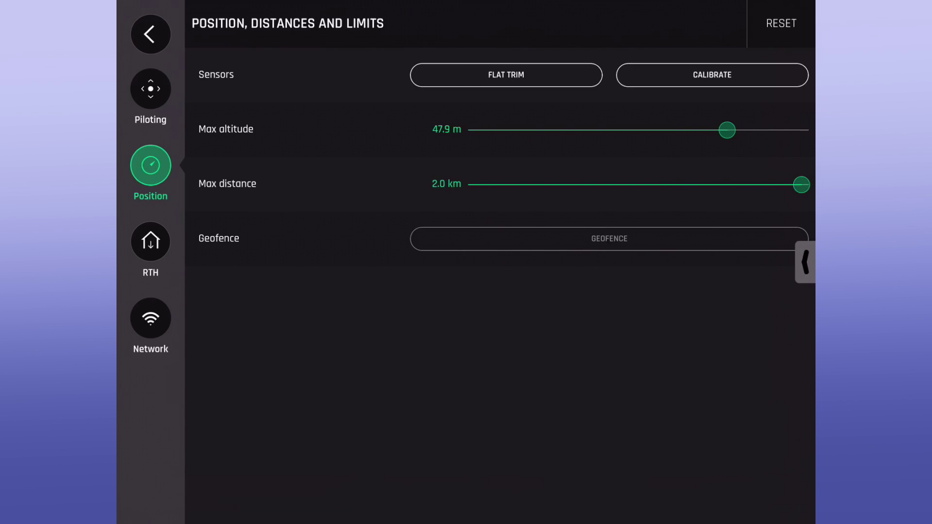
pyautogui.click(609, 238)
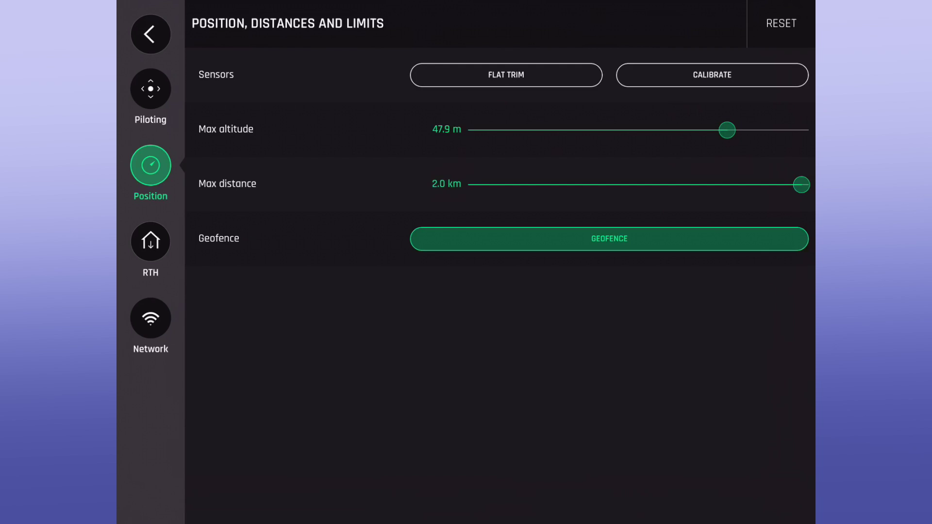
pyautogui.click(150, 241)
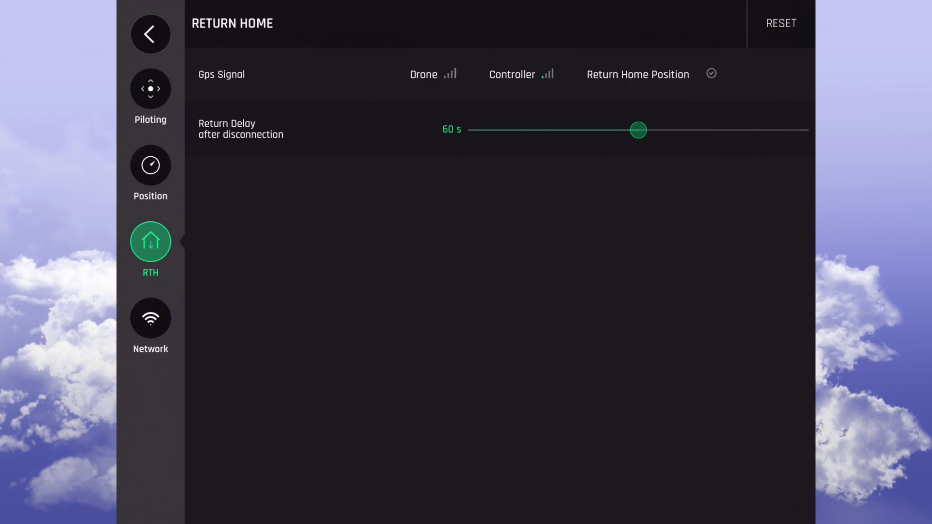
# Reduce the disconnection return delay from 60 s to 30 s, then open Network settings
pyautogui.moveTo(639, 129); pyautogui.dragTo(557, 129)
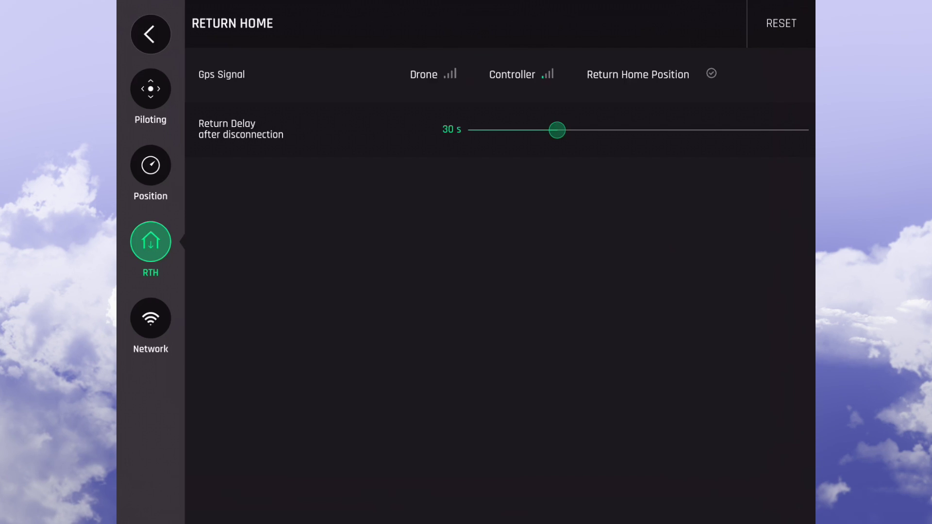
pyautogui.click(150, 318)
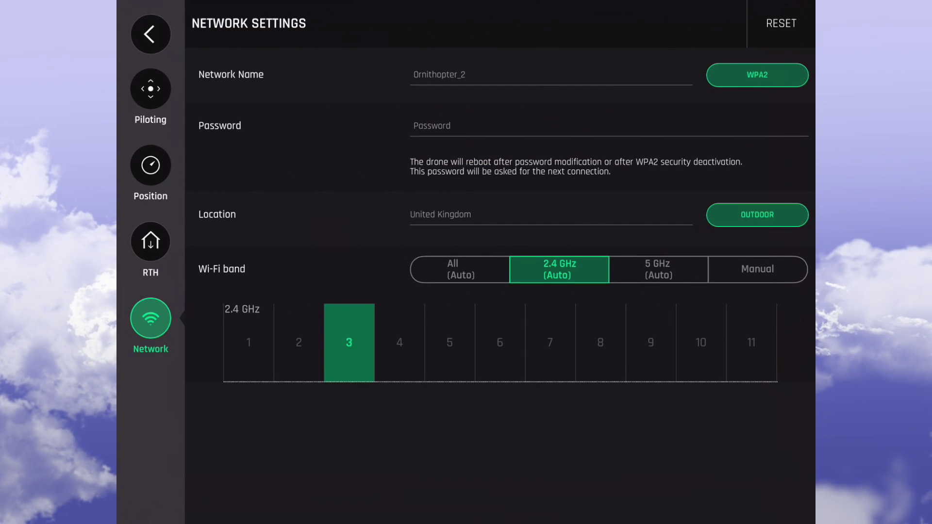